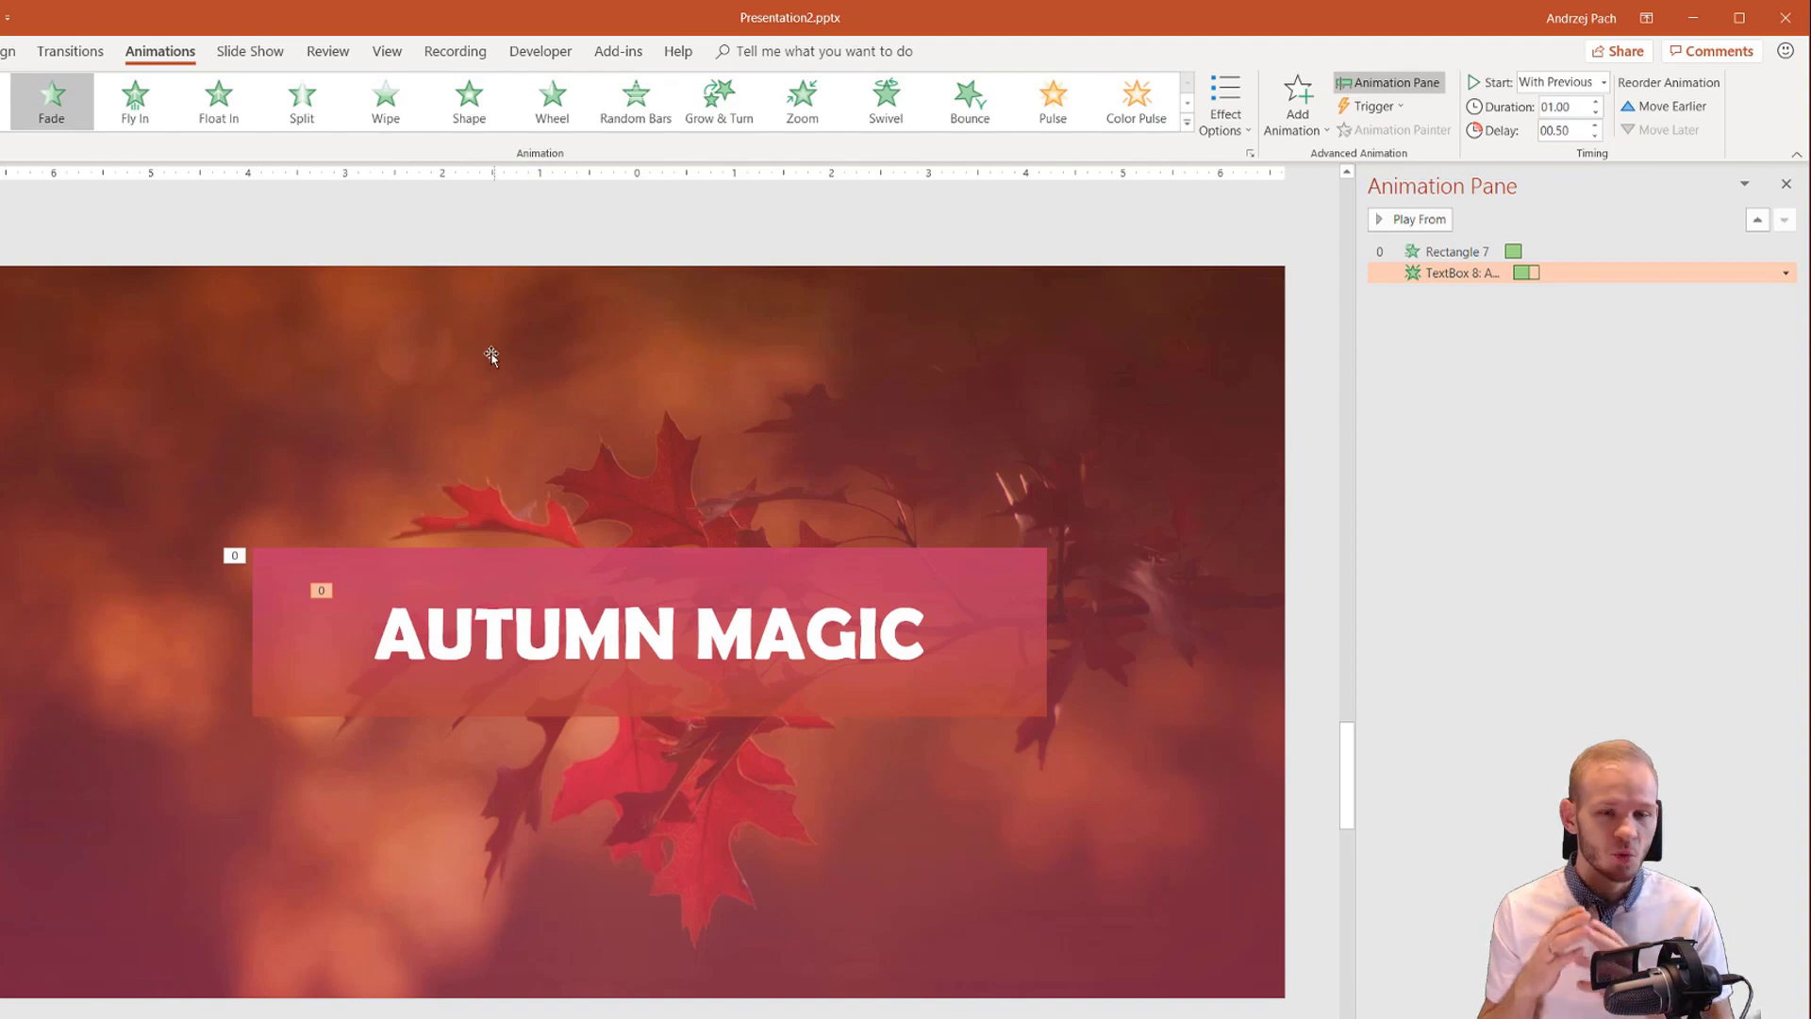
Select the background rectangle and choose Strips from More Entrance Effects, after previewing Diamond
left_click(489, 351)
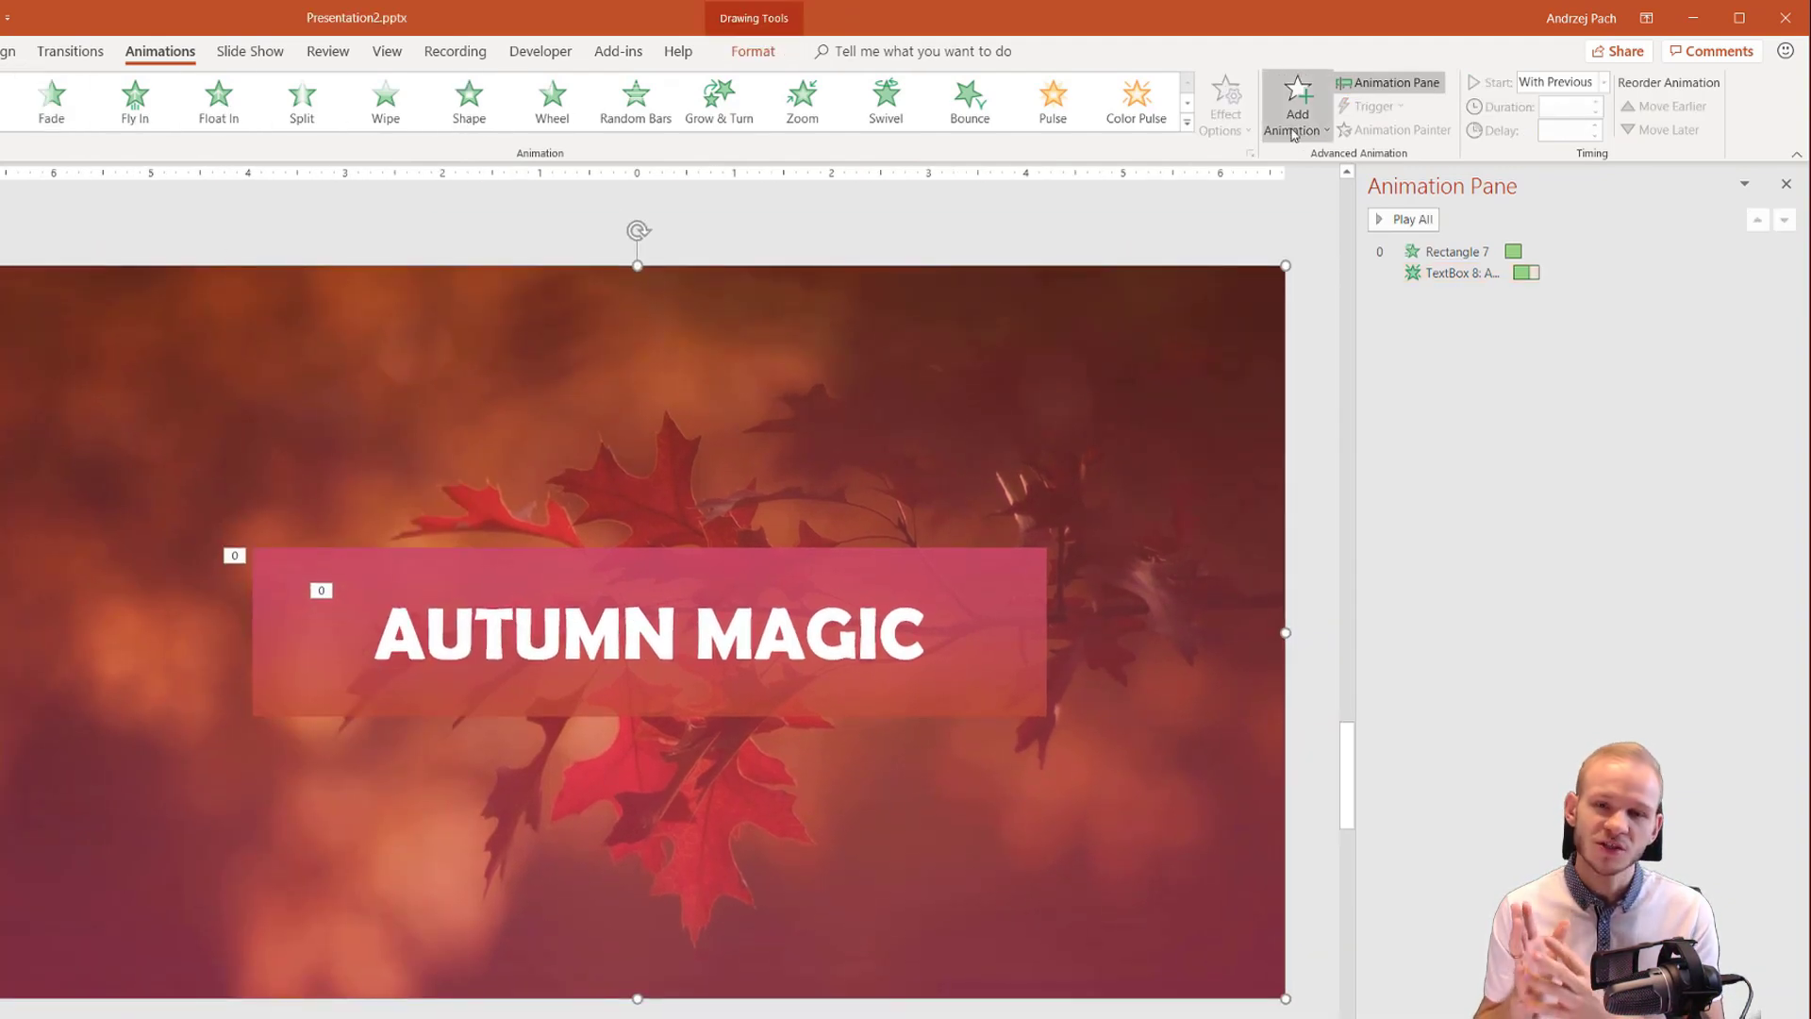
left_click(1297, 106)
left_click(1343, 930)
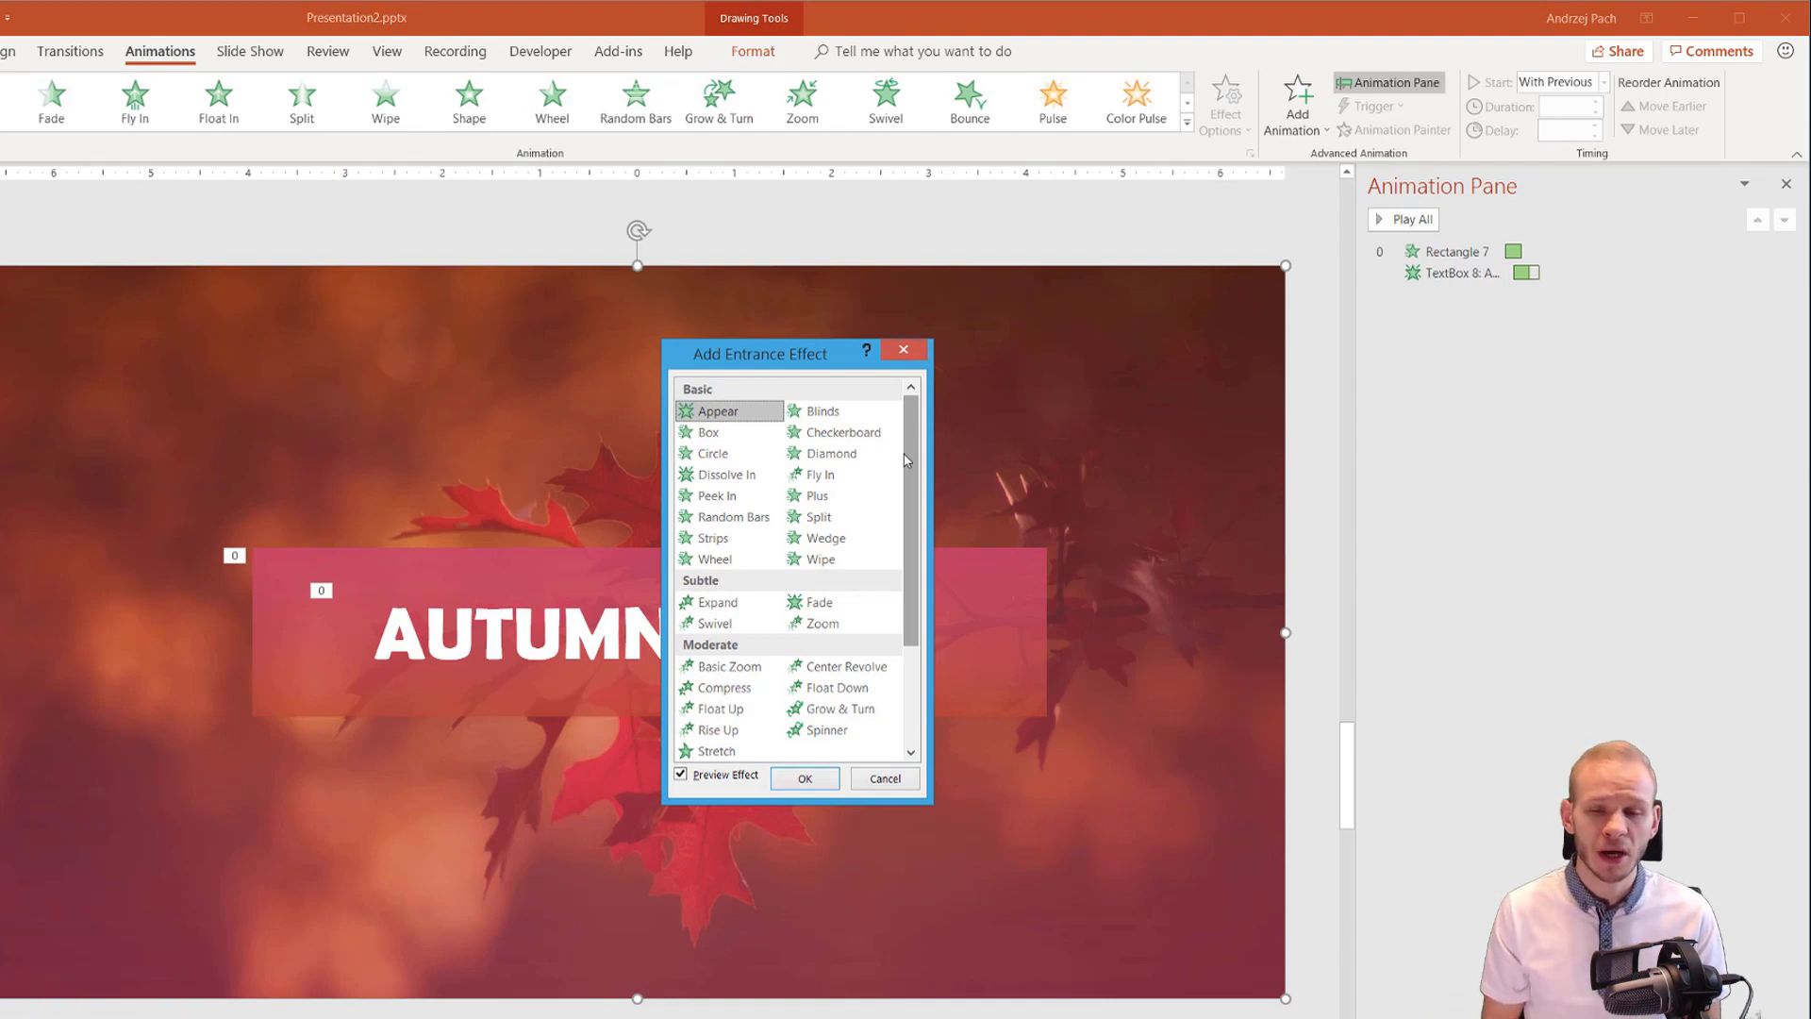
scroll(807, 477, "down", 3)
scroll(849, 567, "up", 3)
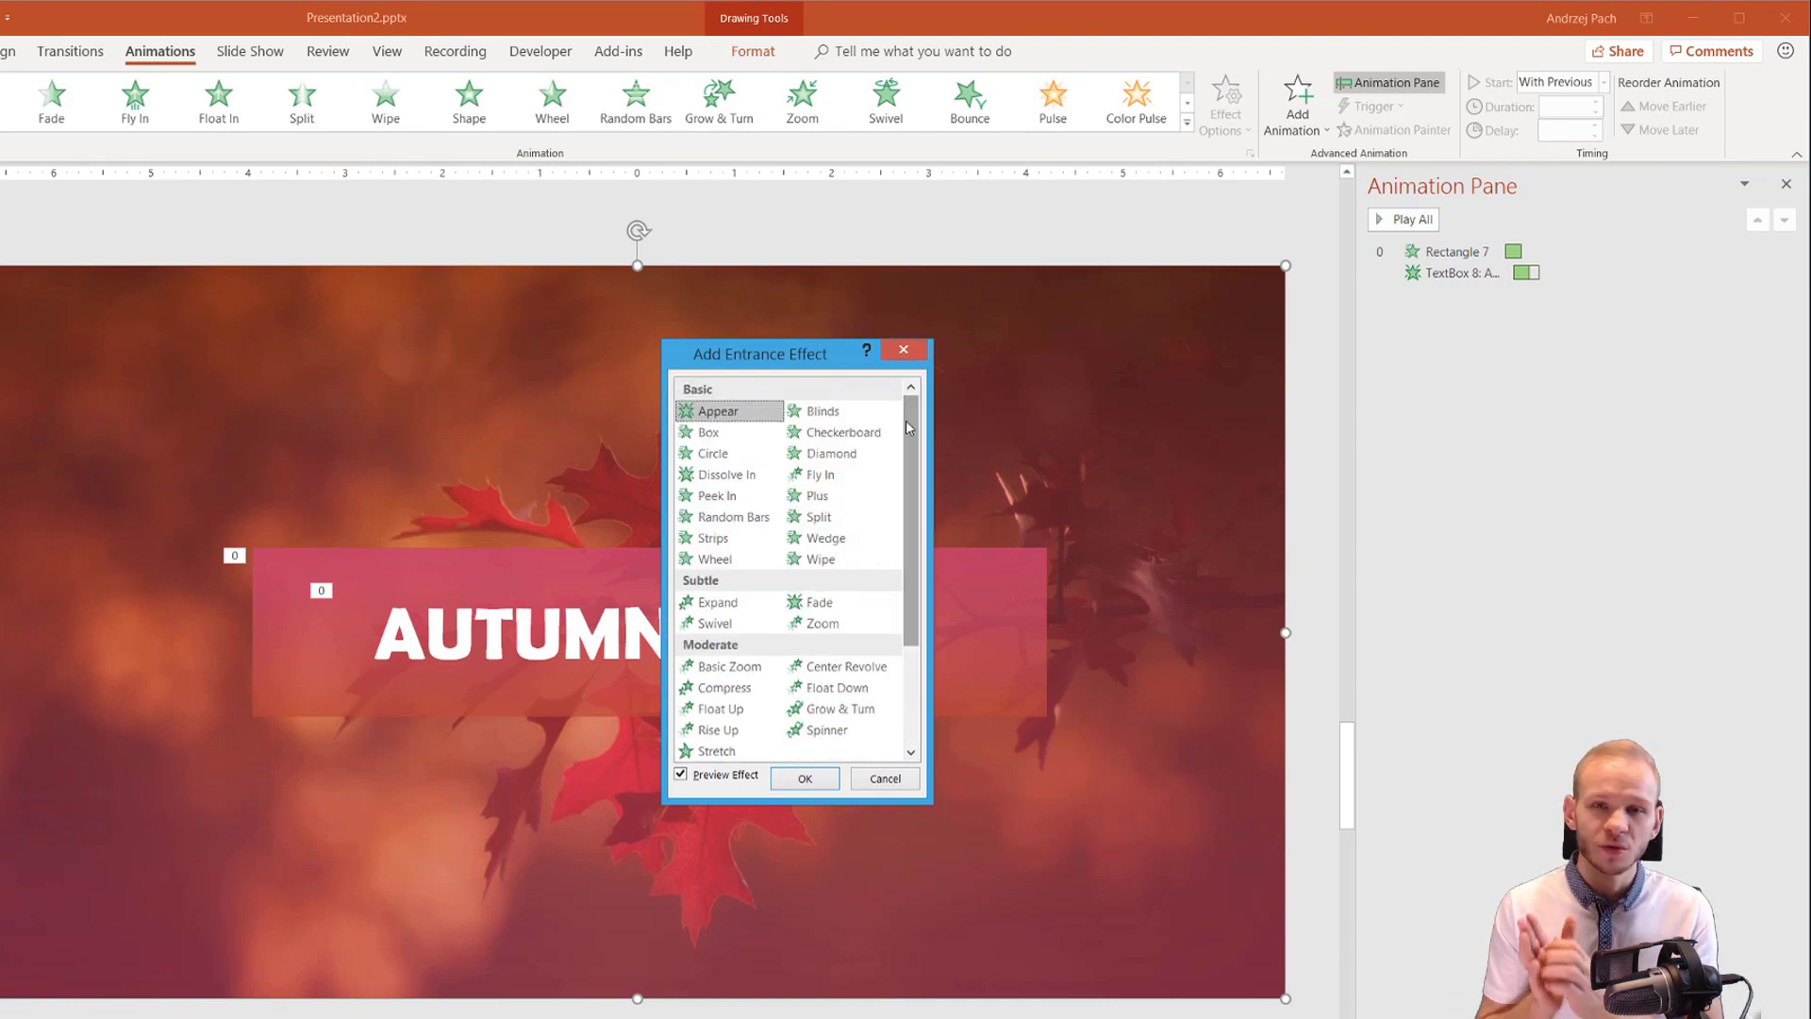
left_click(832, 453)
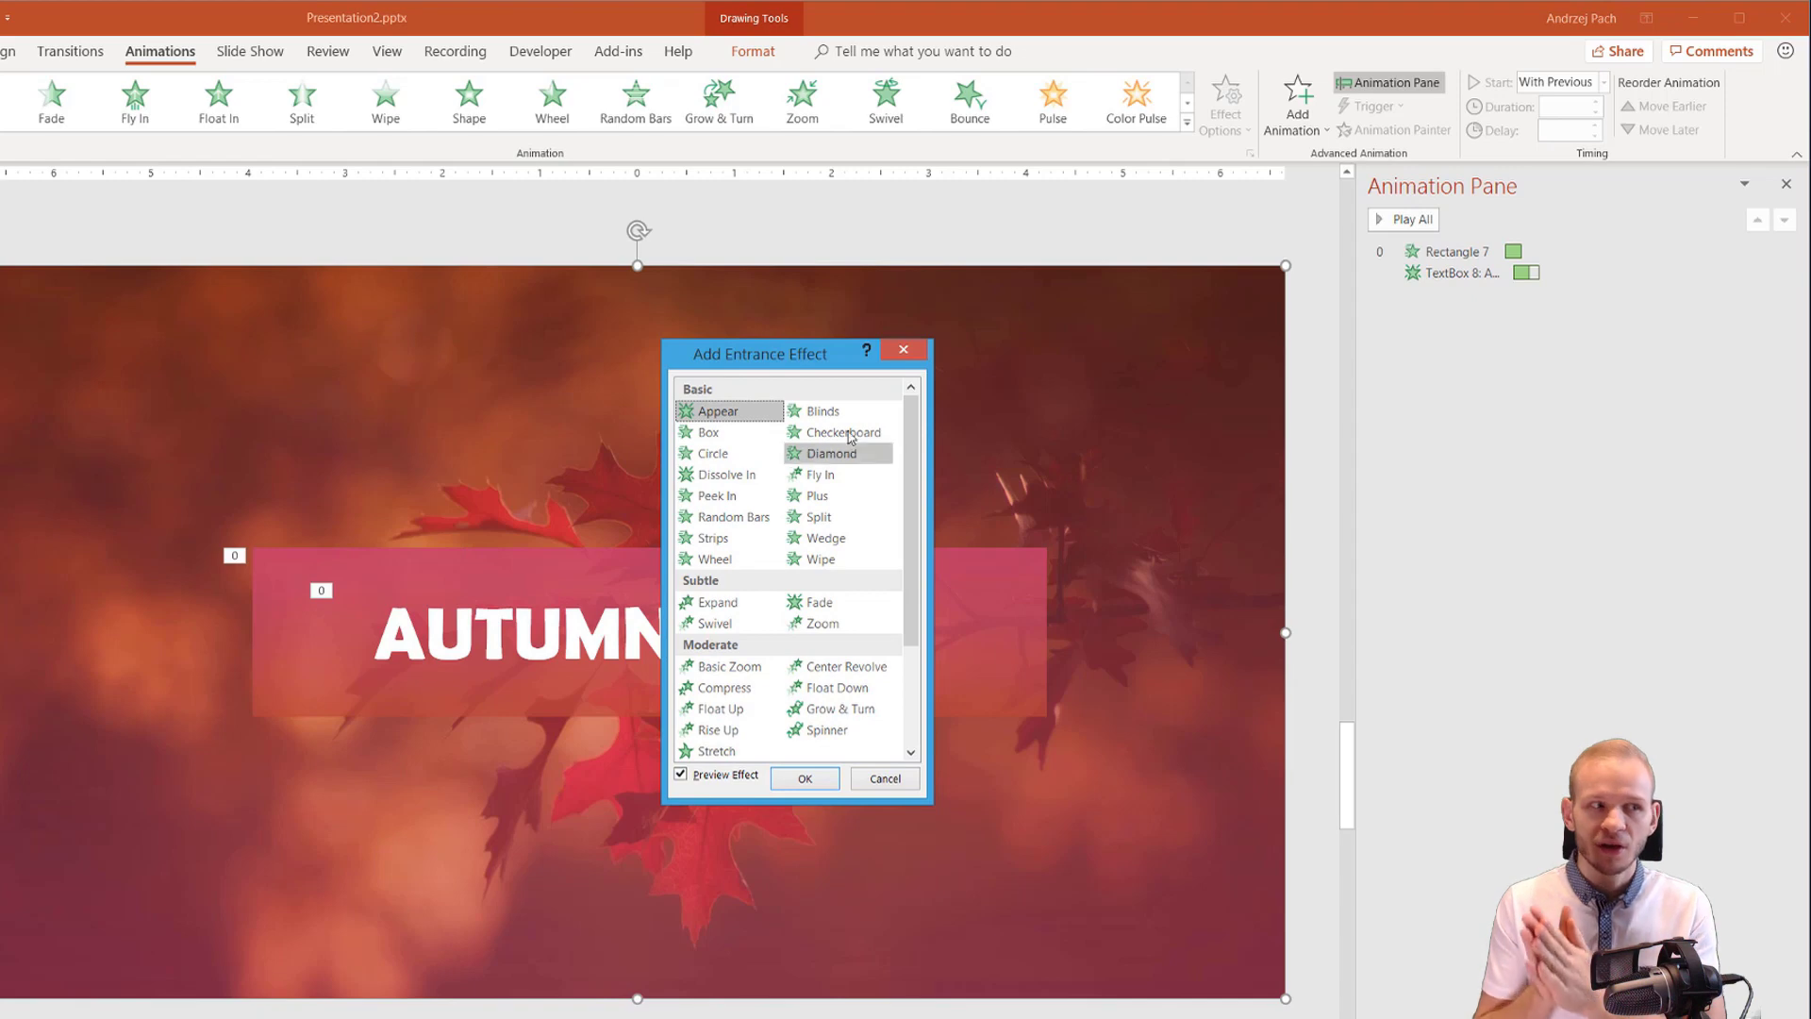
left_click(741, 539)
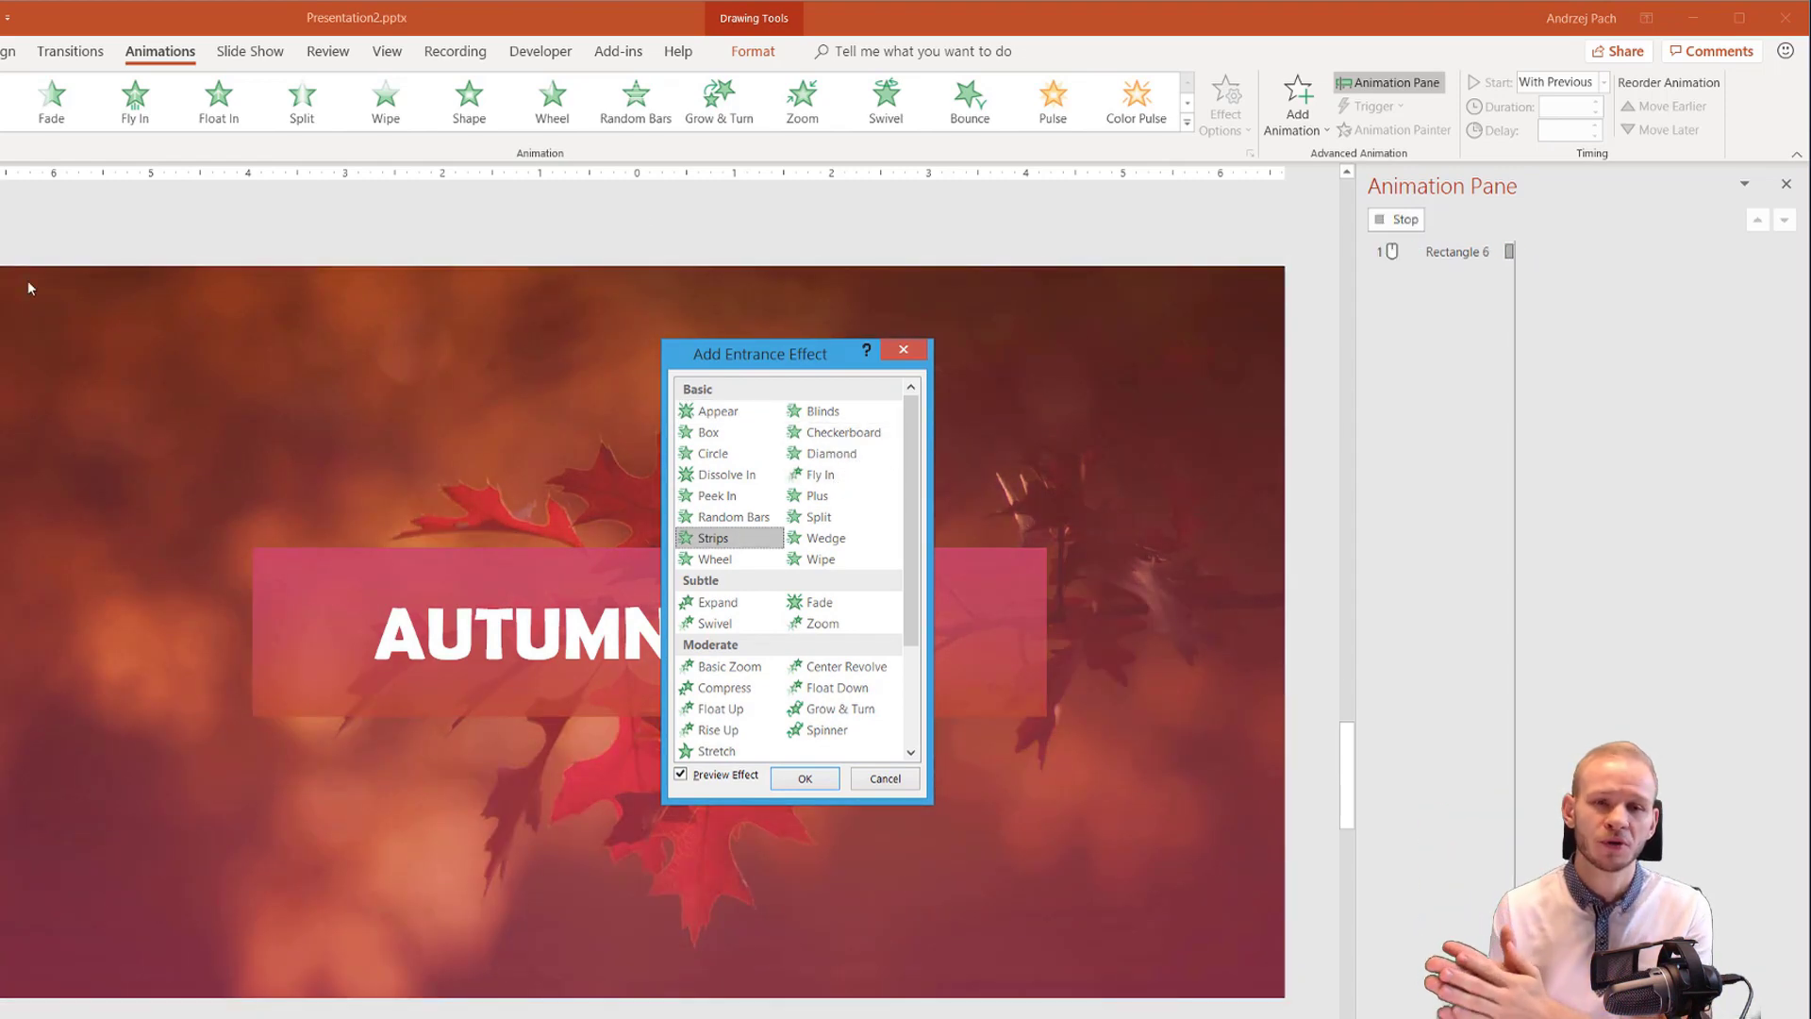
Confirm the Strips effect and set its direction to Right Down
left_click(804, 778)
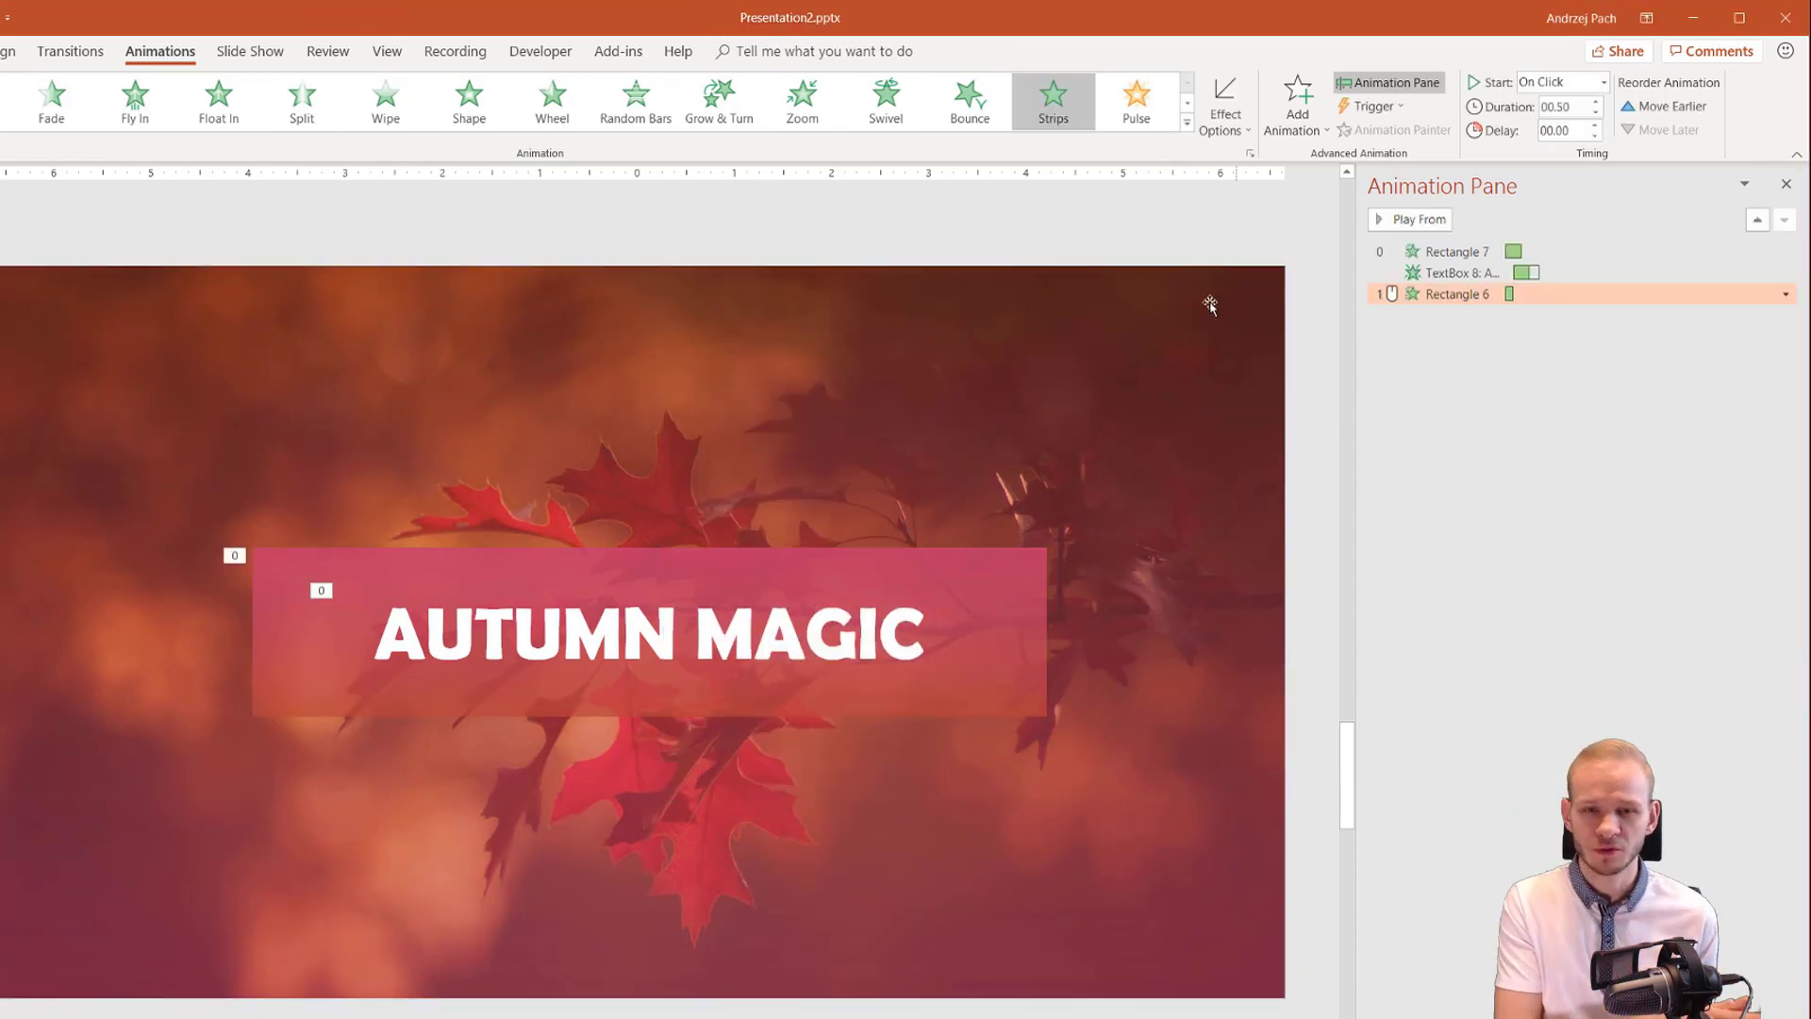
left_click(1225, 110)
left_click(1264, 273)
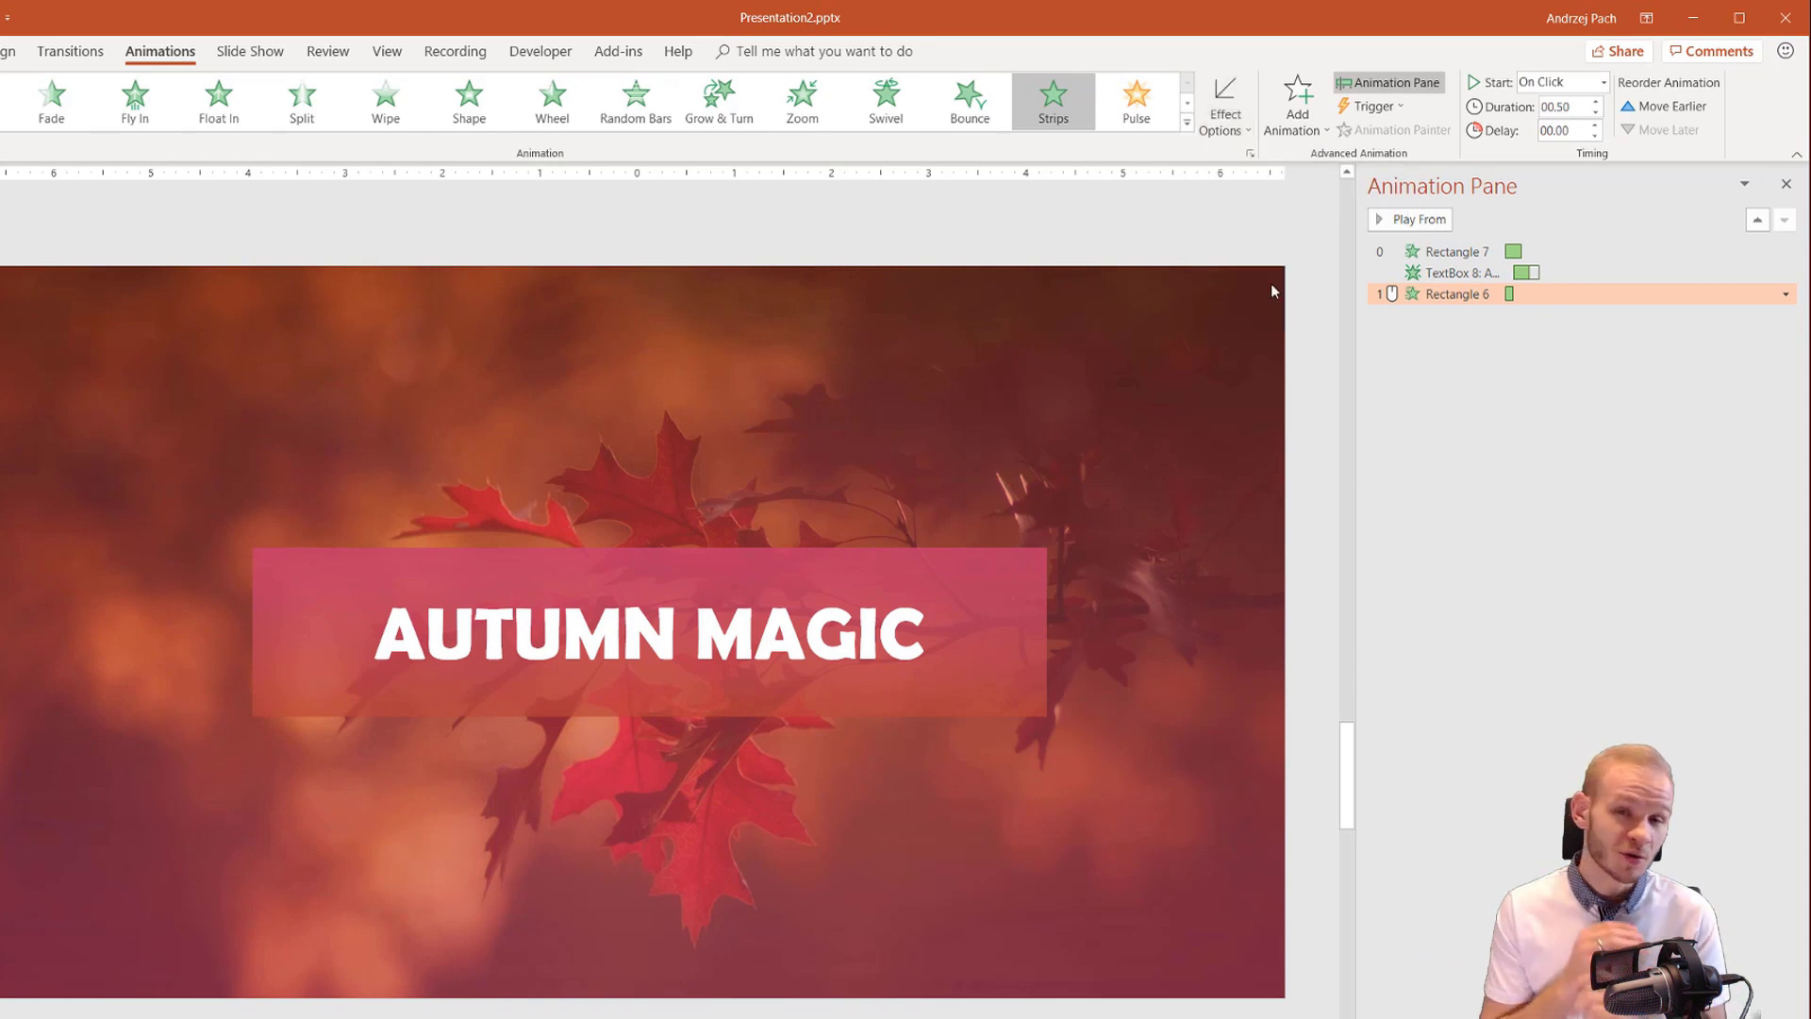
Set Rectangle 6 to start With Previous, last 01.00, and move it to the top of the sequence
left_click(1786, 293)
left_click(1693, 340)
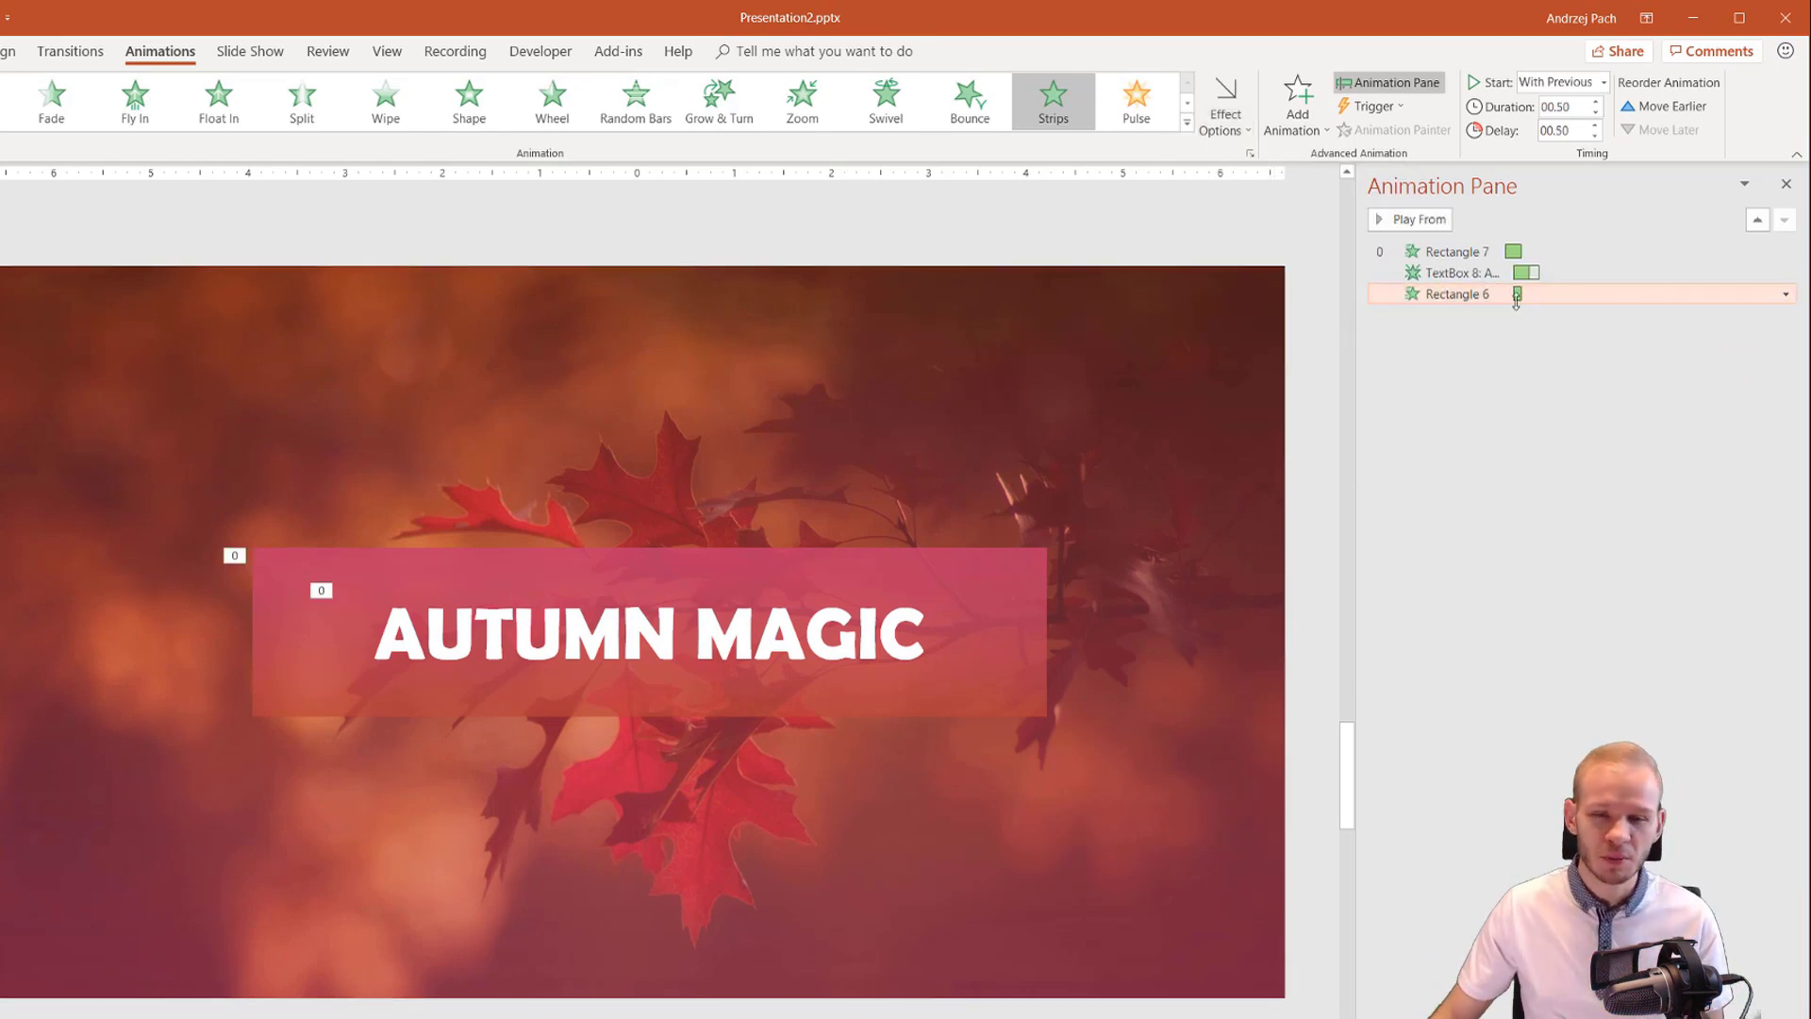
left_click(1597, 101)
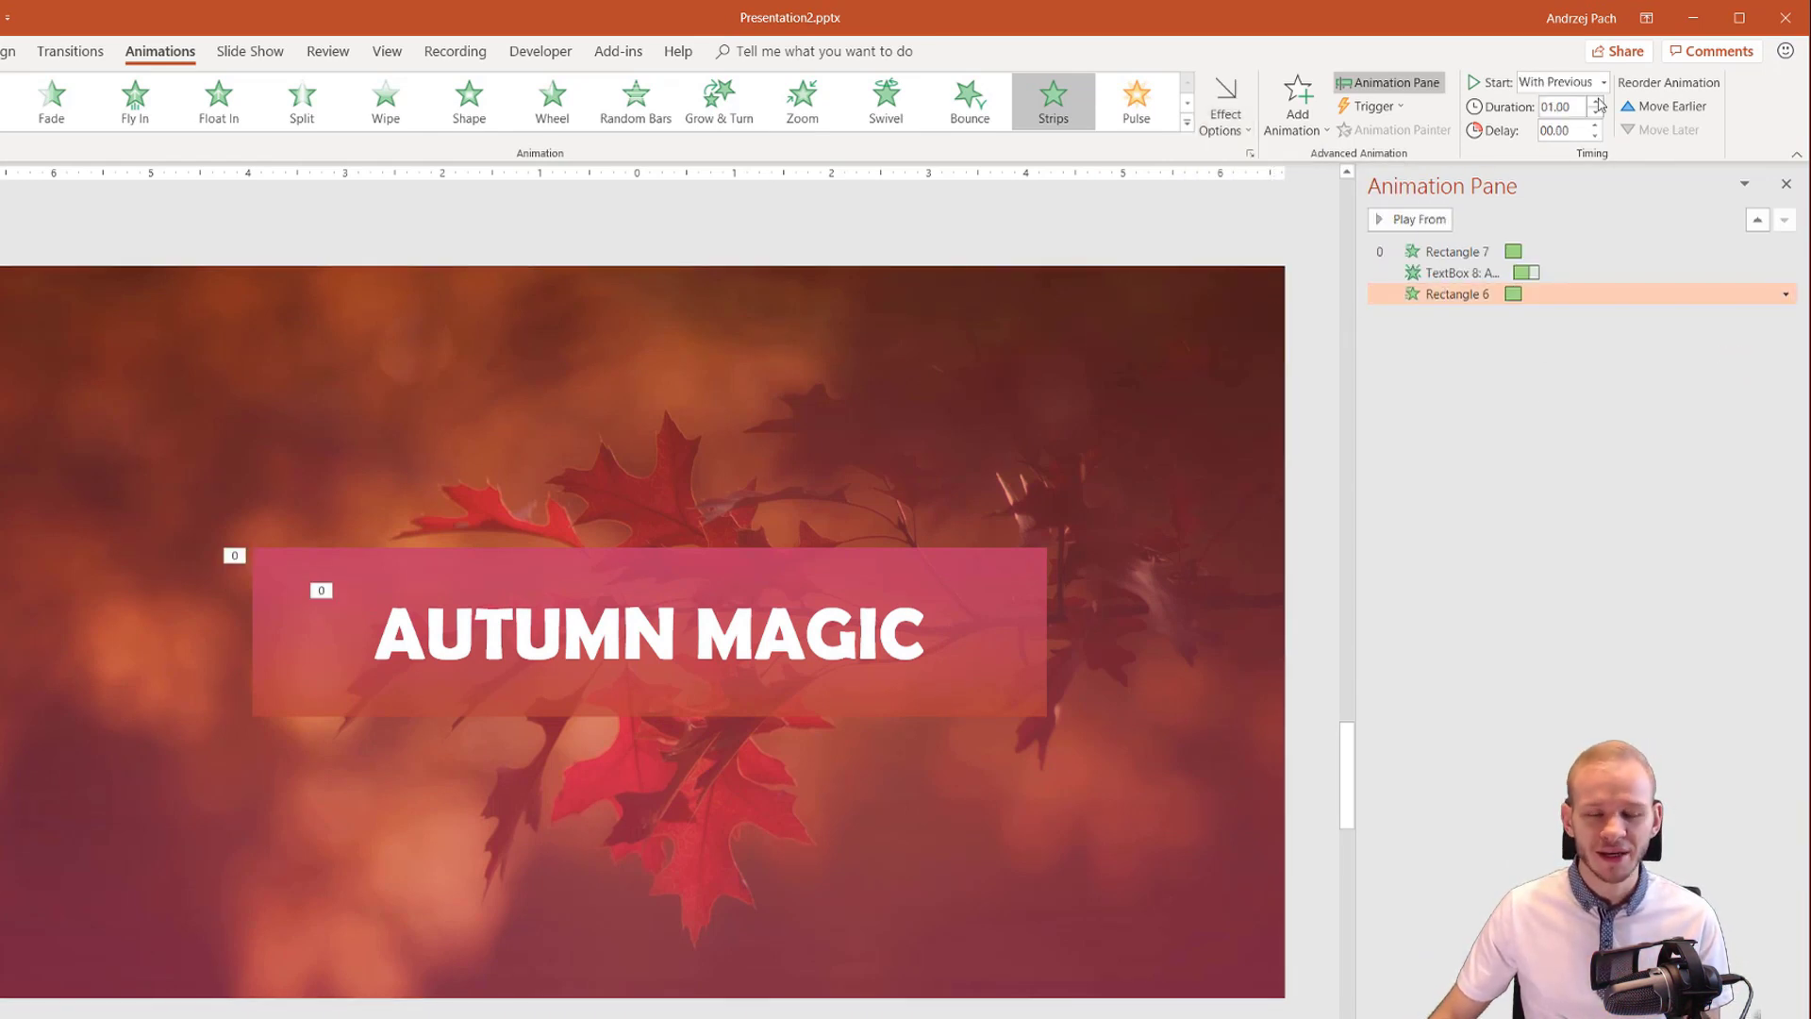
left_click(1446, 253)
left_click_drag(1458, 293, 1458, 269)
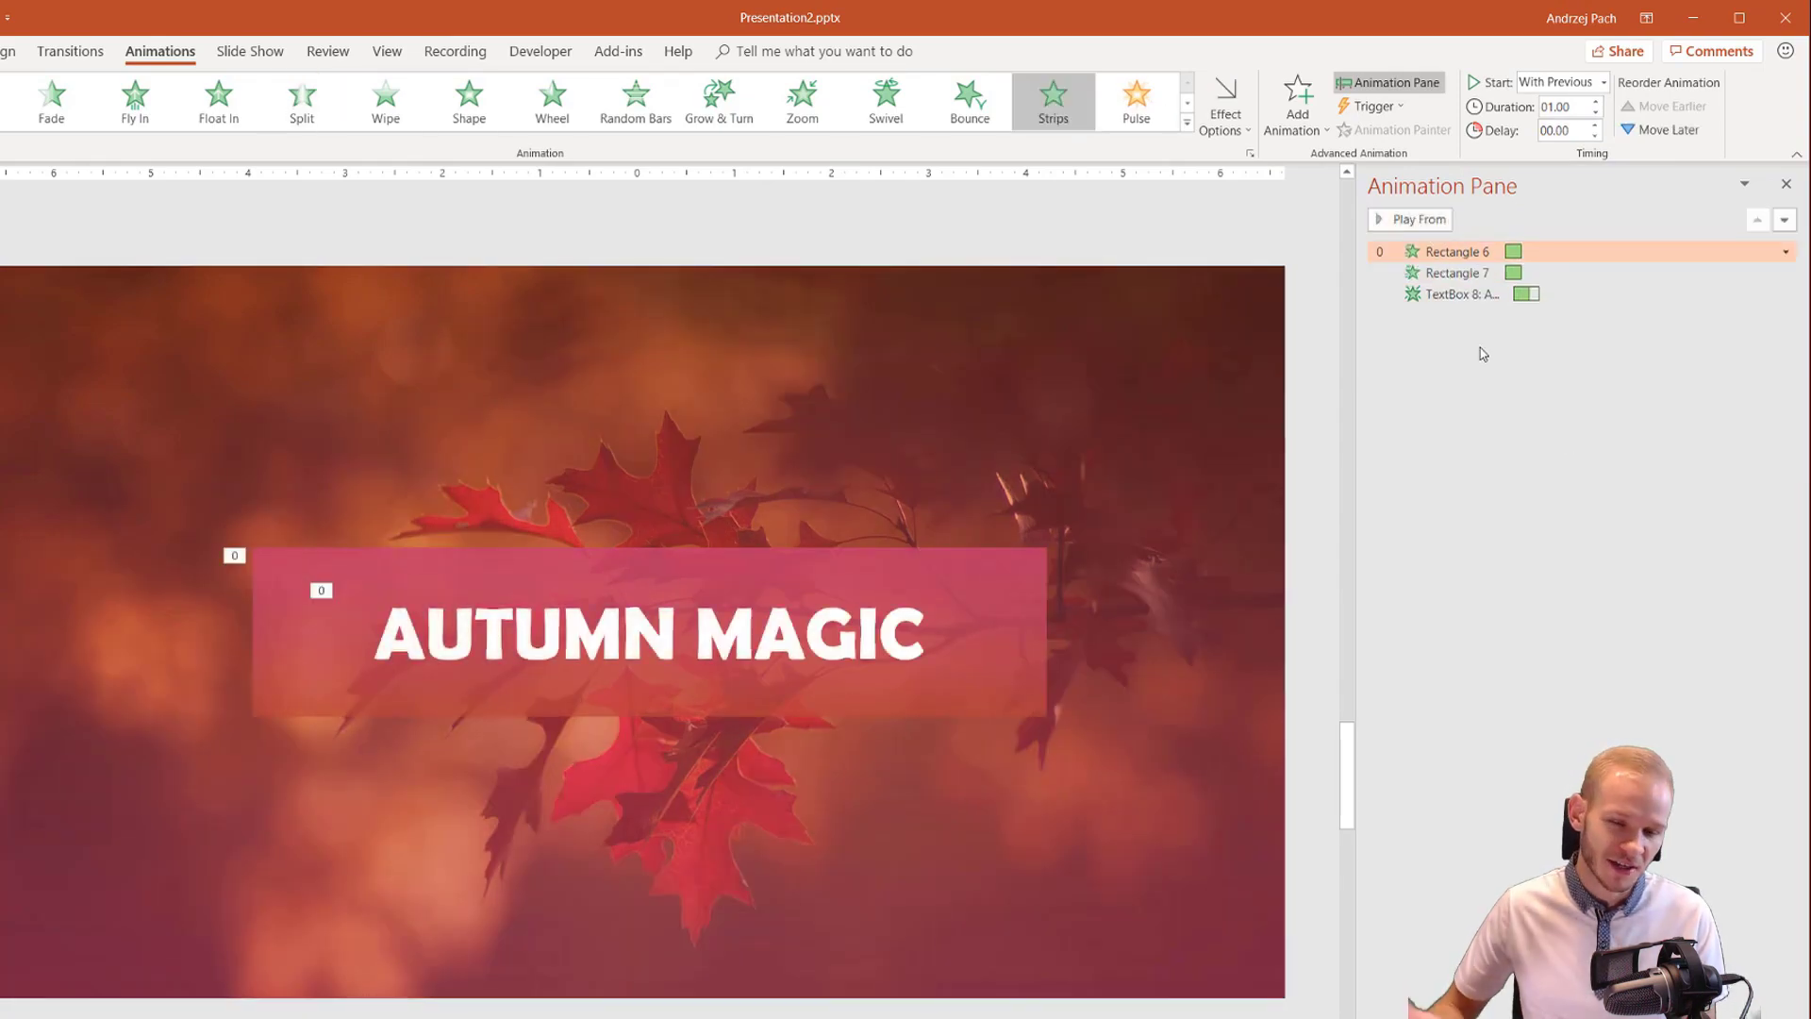